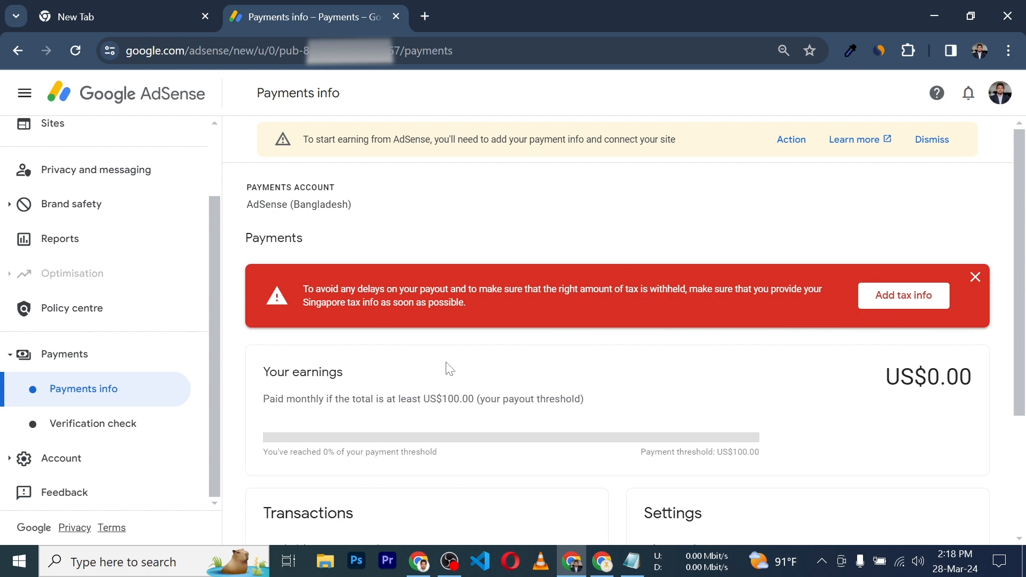
Step: Start the Singapore tax info form from the payments account's tax info alert
left_click(888, 302)
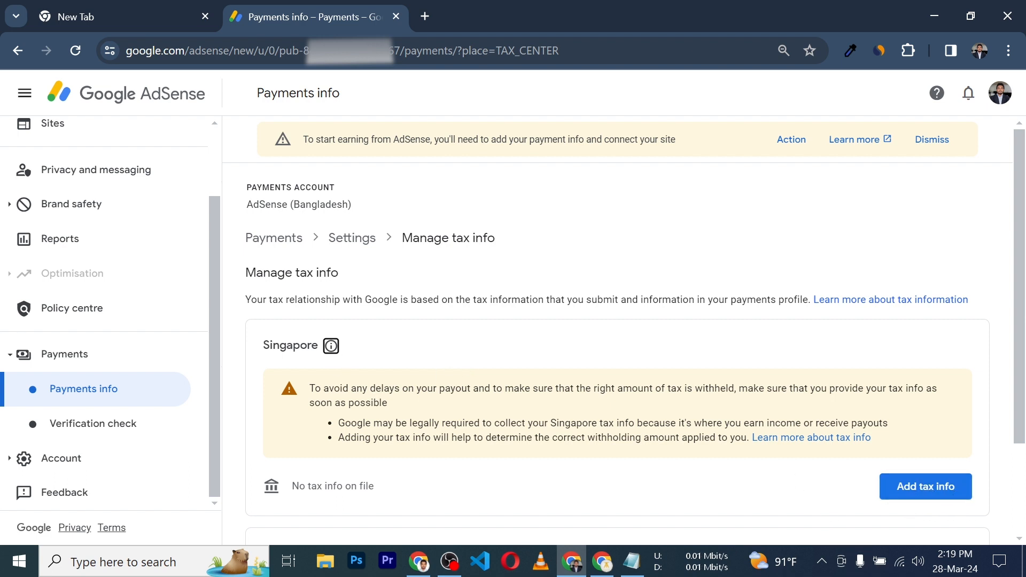
left_click(938, 486)
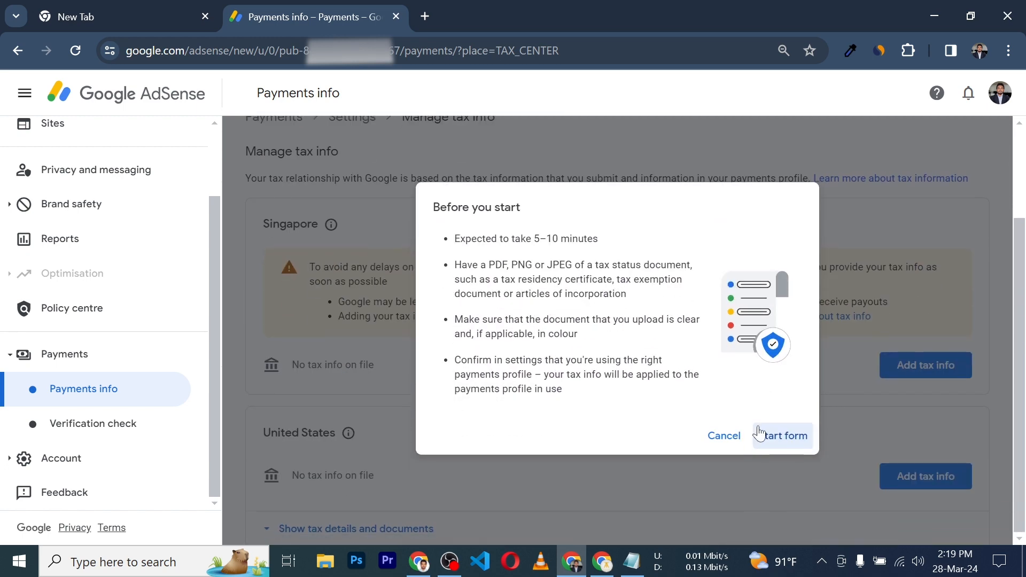
left_click(781, 444)
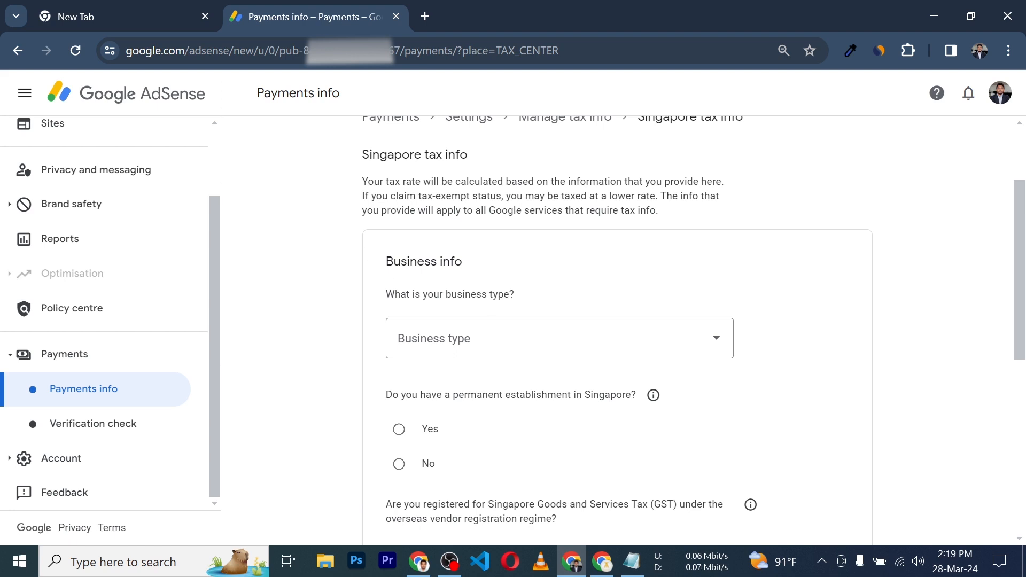
Step: Set the business type to Individual/sole proprietor in the Business info section
left_click_drag(386, 262, 476, 266)
left_click(476, 265)
left_click(514, 343)
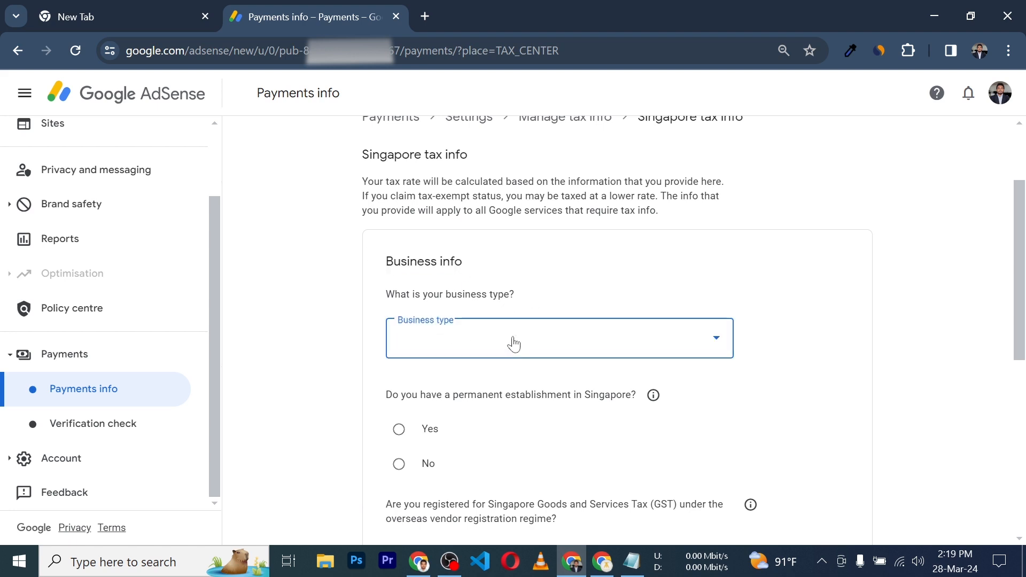
scroll(541, 415, "down", 3)
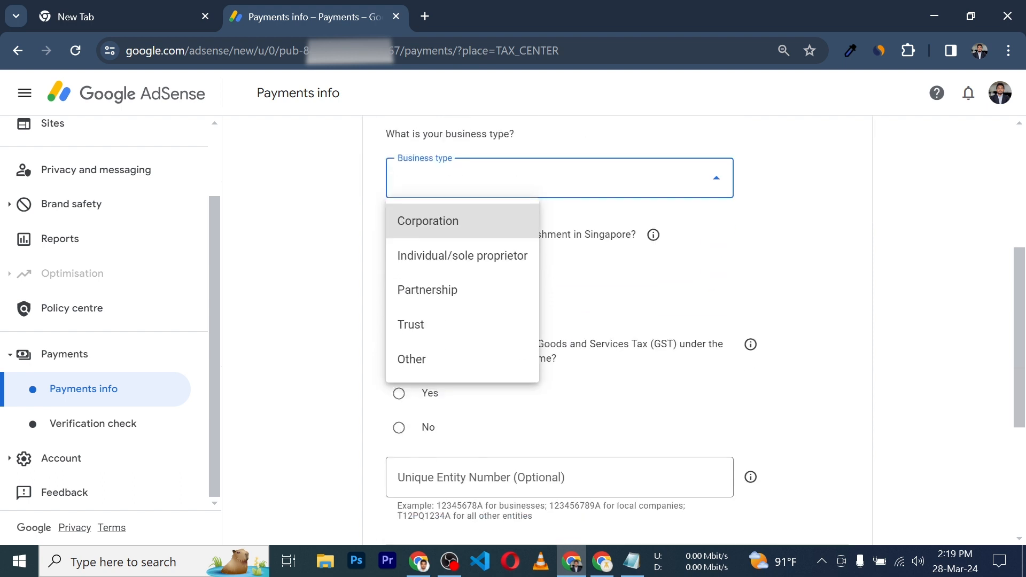
scroll(556, 332, "up", 2)
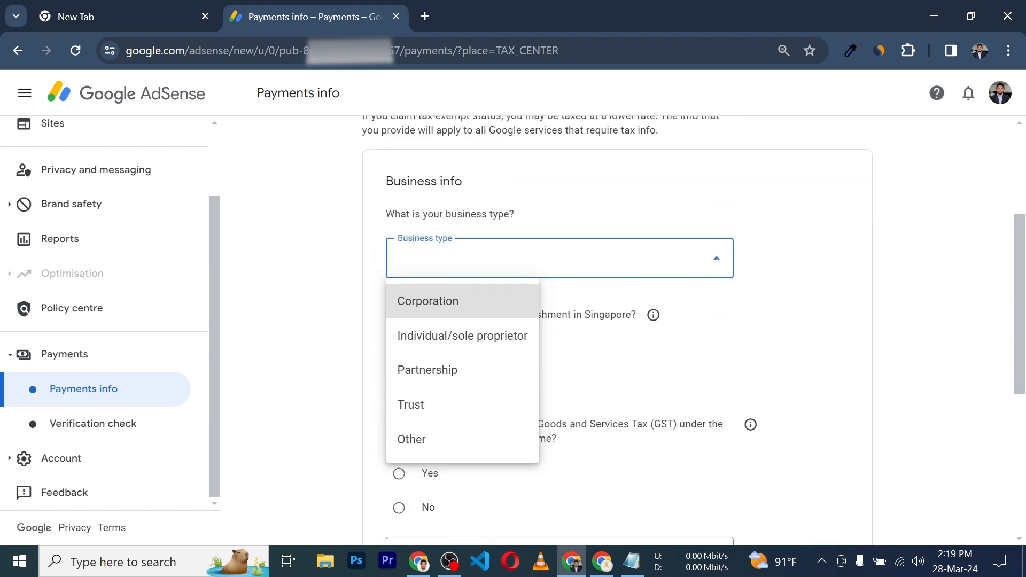
left_click(418, 348)
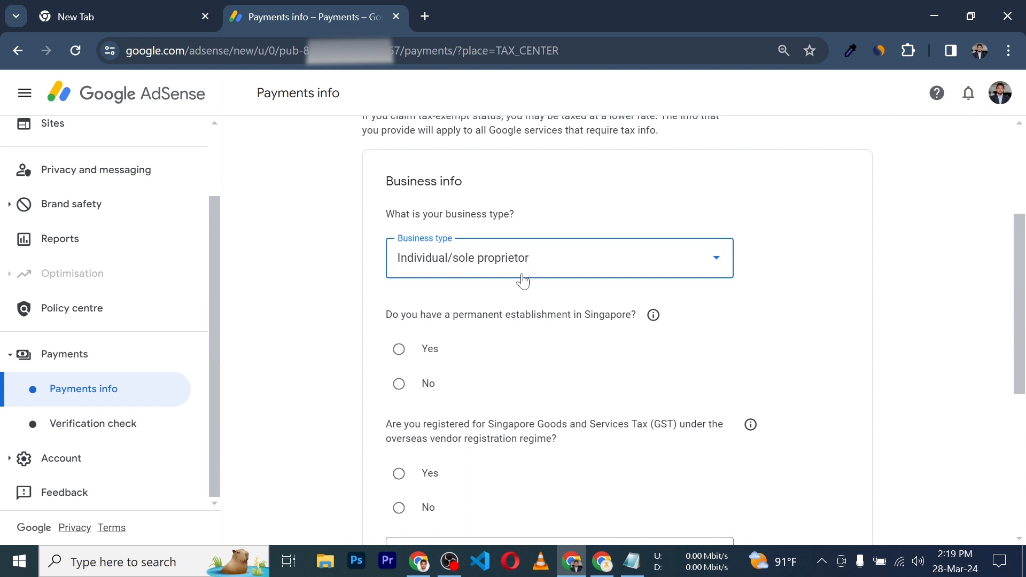
Step: Answer No to having a permanent establishment in Singapore and No to being registered for Singapore GST
scroll(440, 346, "down", 1)
left_click_drag(387, 234, 638, 233)
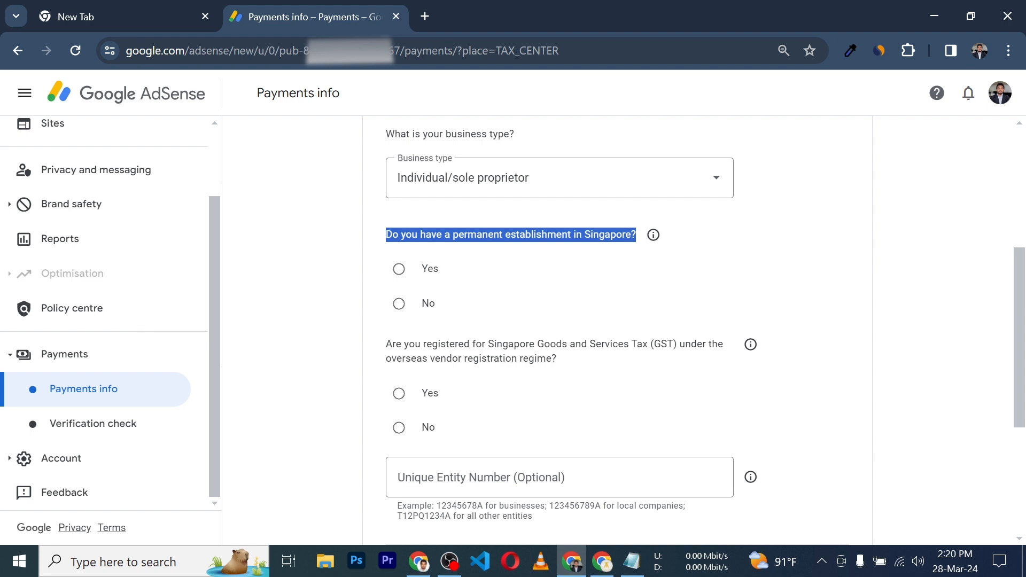
left_click(400, 304)
left_click(379, 352)
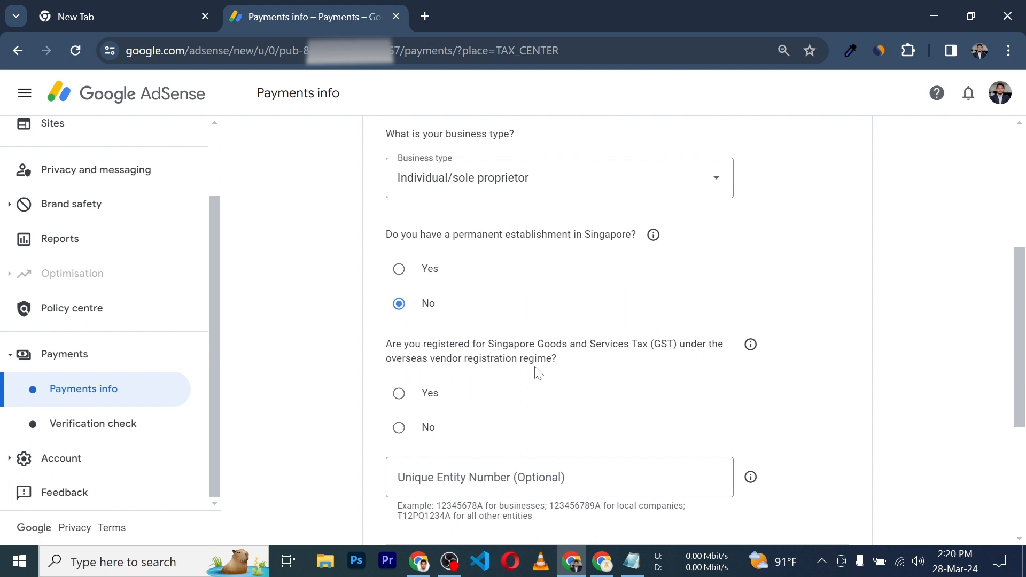
left_click(399, 427)
Step: Answer No to eligibility for tax exemptions and No to eligibility for other exemptions or lower tax rates
scroll(505, 434, "down", 3)
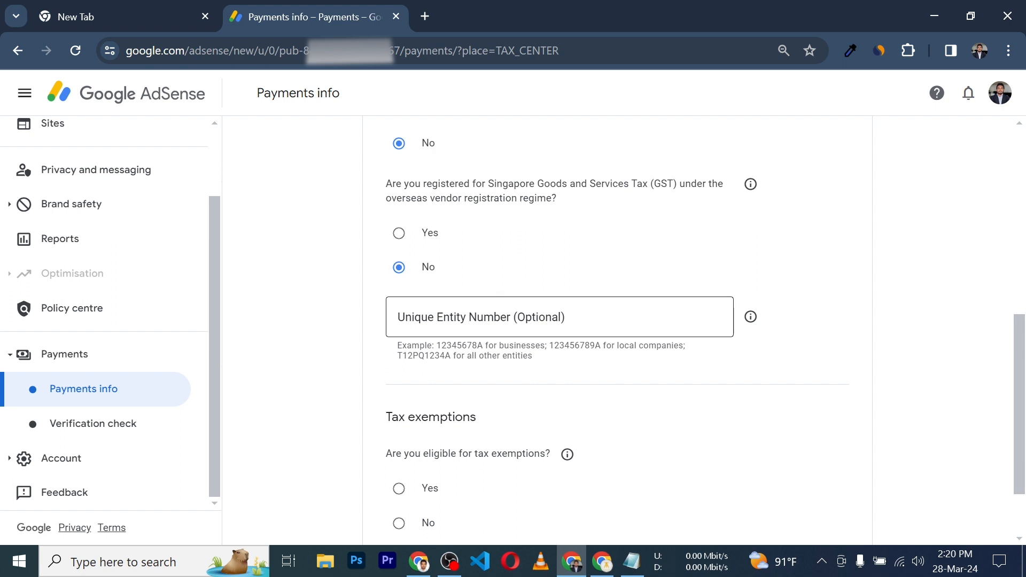
scroll(488, 339, "down", 2)
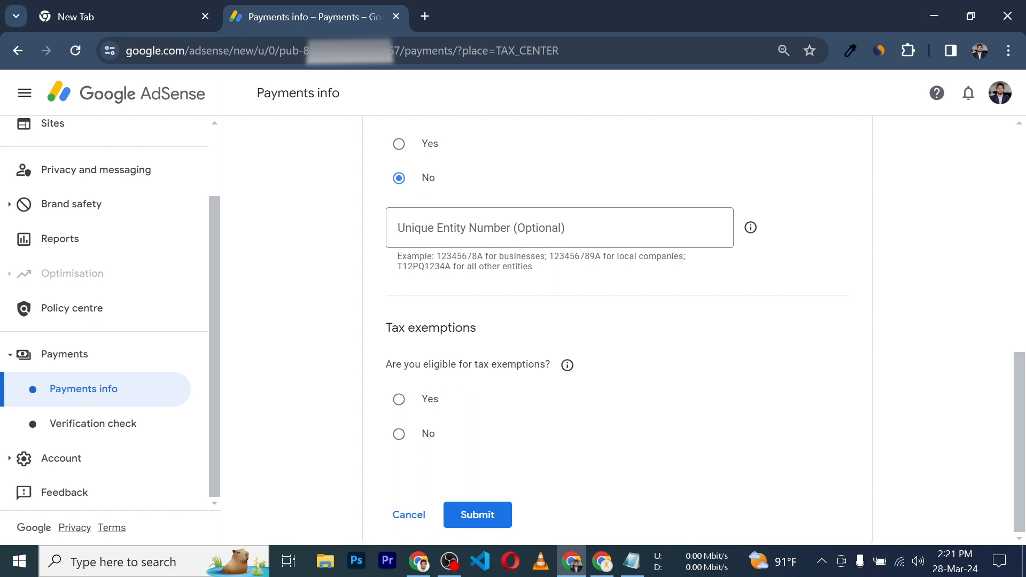
left_click(401, 437)
scroll(512, 428, "down", 2)
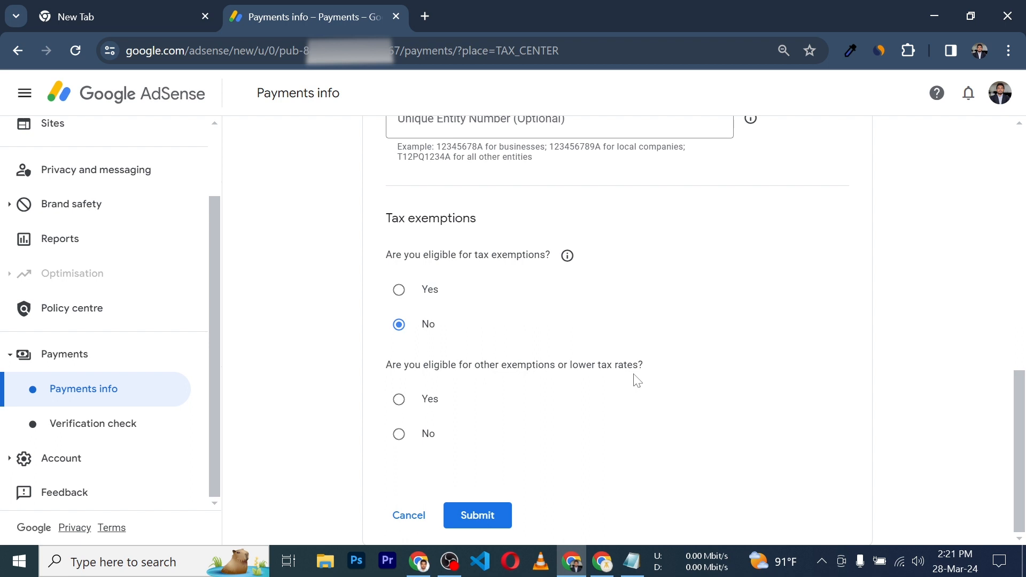
left_click(398, 433)
Step: Review the answers throughout the Singapore tax info form and submit it
scroll(486, 425, "up", 7)
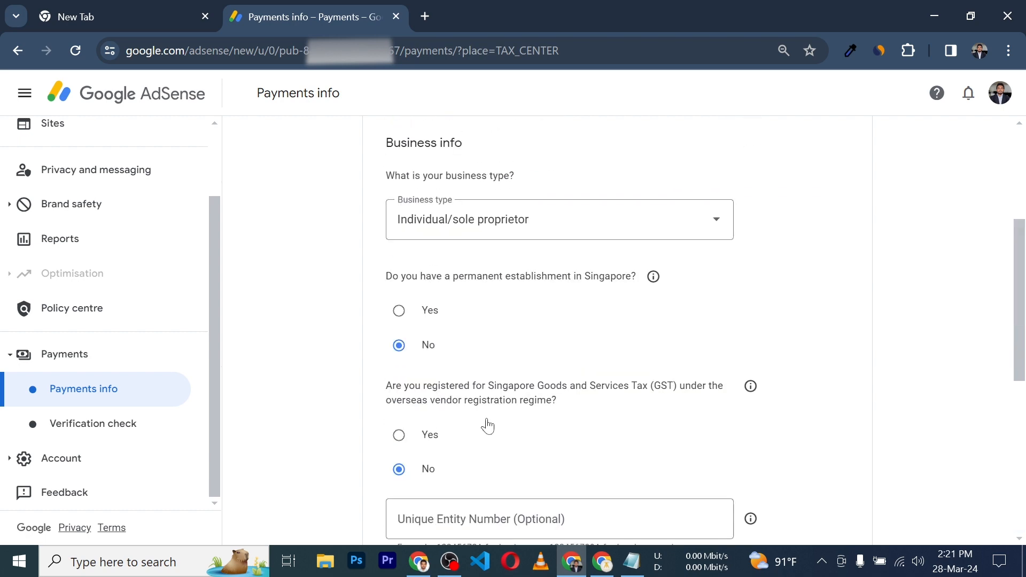
scroll(486, 425, "up", 4)
scroll(424, 373, "down", 4)
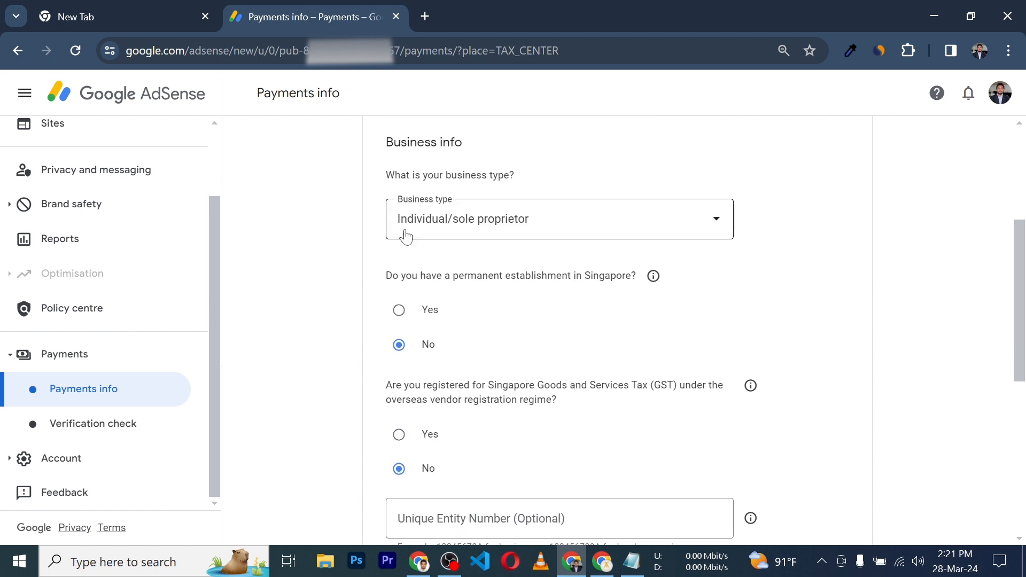
scroll(531, 231, "down", 4)
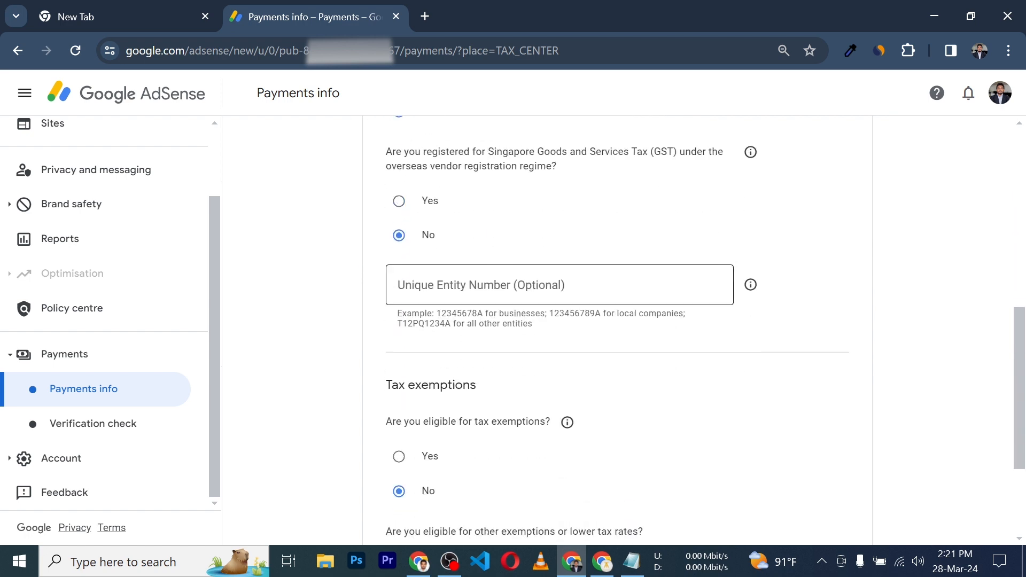
scroll(614, 336, "down", 2)
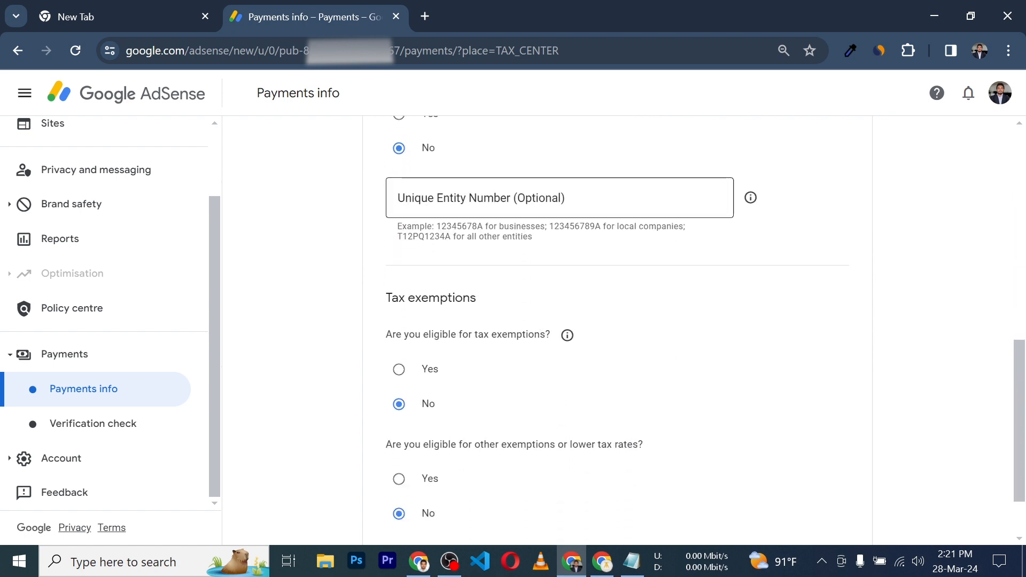
scroll(550, 312, "down", 2)
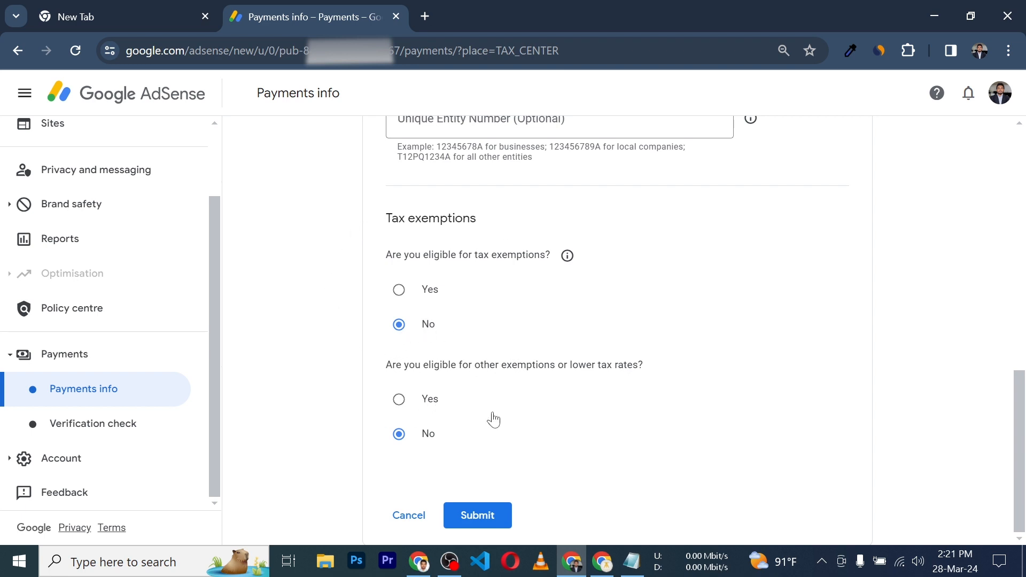
left_click(477, 516)
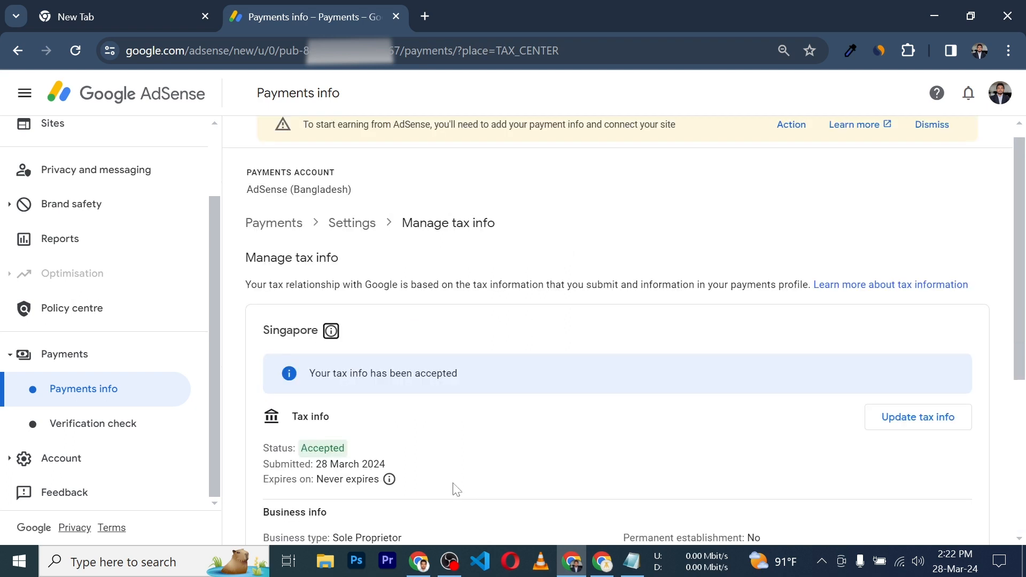
Step: Check the status and details of the submitted Singapore tax info on the Manage tax info page
scroll(456, 489, "down", 3)
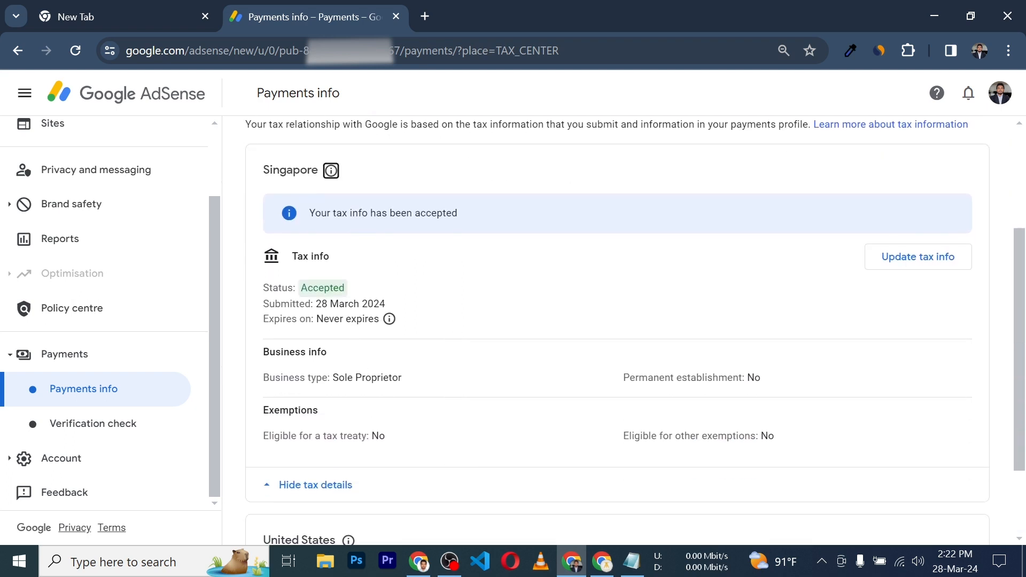
left_click_drag(299, 291, 355, 291)
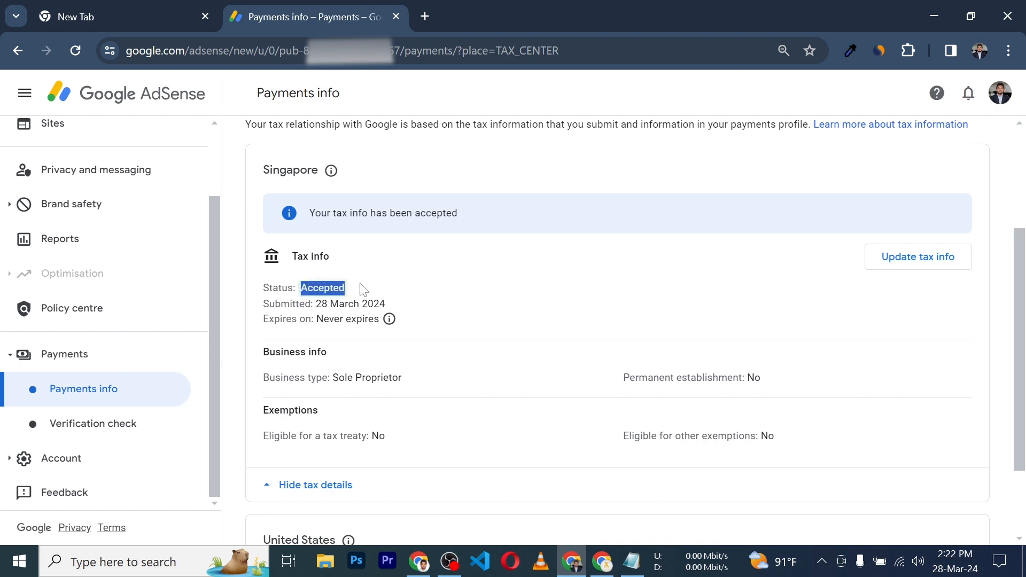
left_click(388, 289)
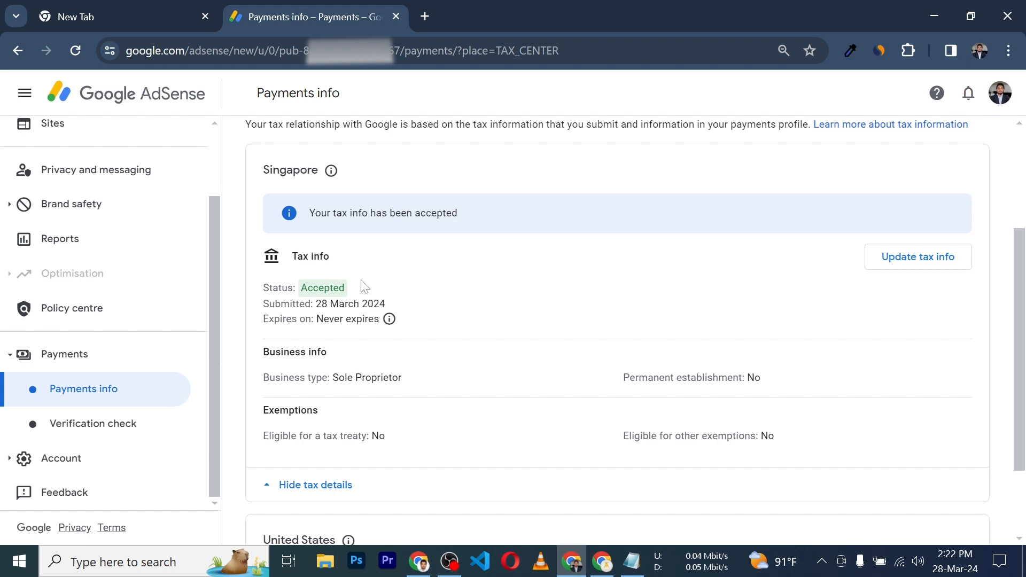
scroll(364, 287, "up", 4)
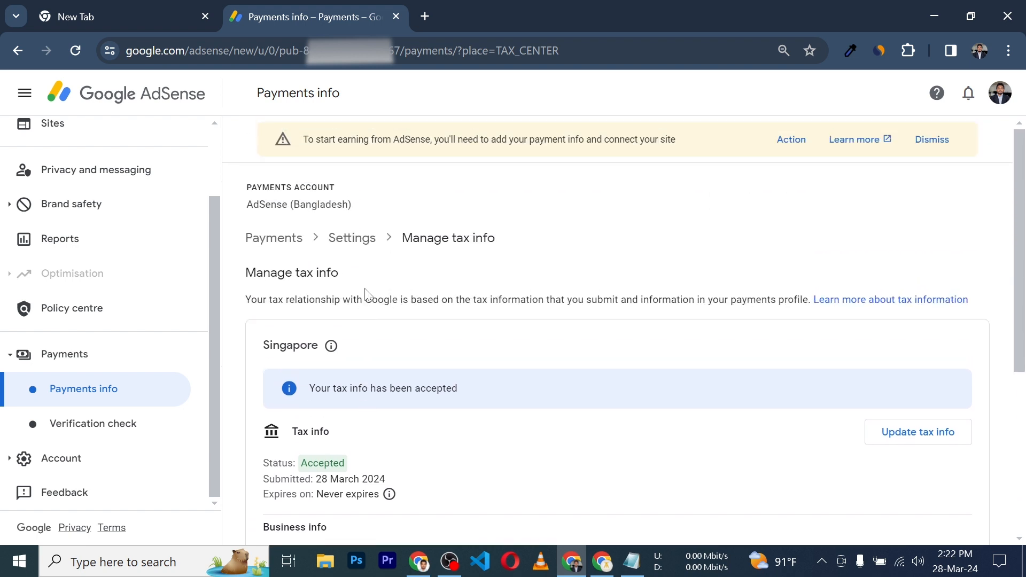